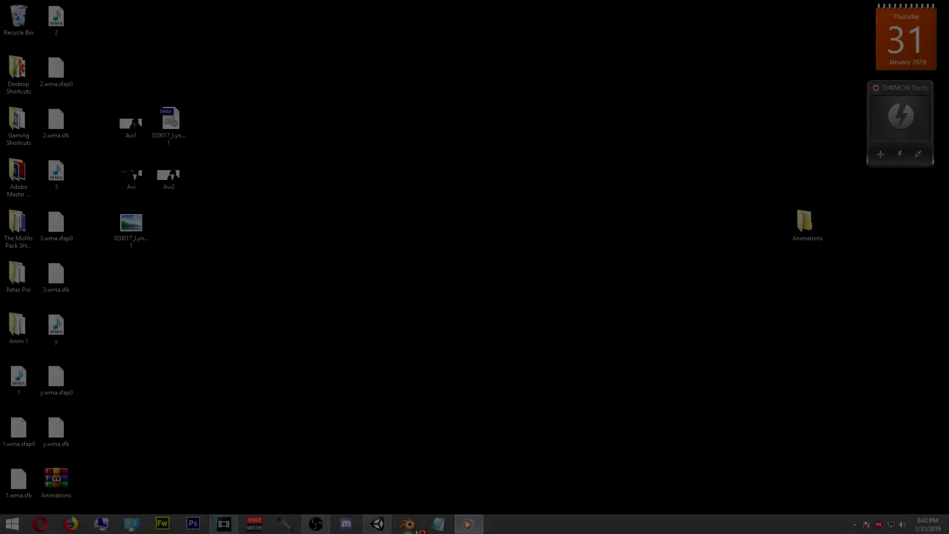
{"action": "left_click", "coordinate": [374, 527]}
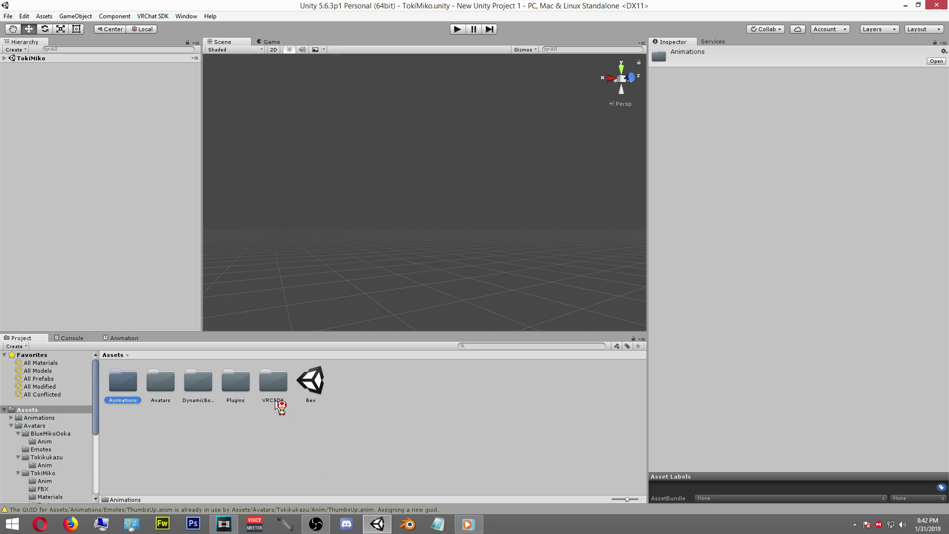
{"action": "left_click", "coordinate": [229, 390]}
{"action": "left_click", "coordinate": [272, 385]}
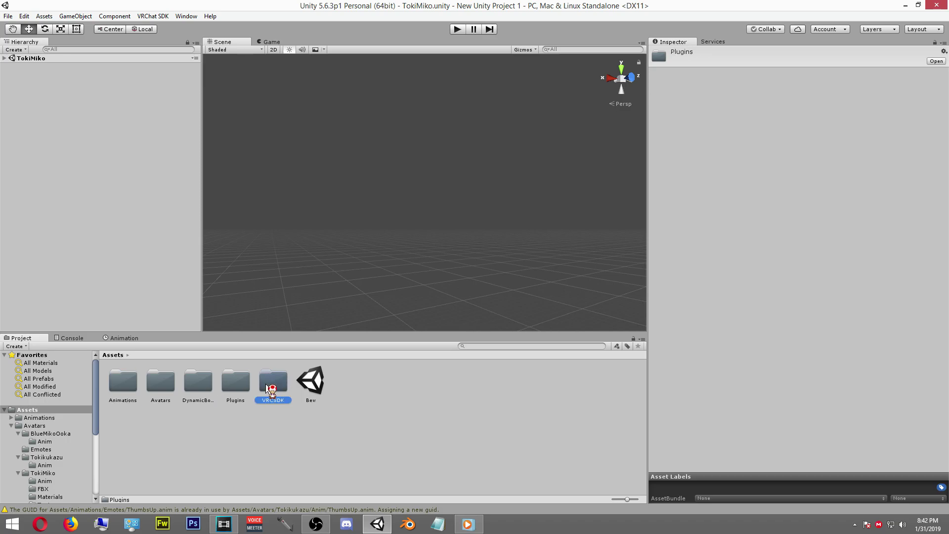
{"action": "left_click", "coordinate": [238, 387]}
{"action": "left_click", "coordinate": [273, 385]}
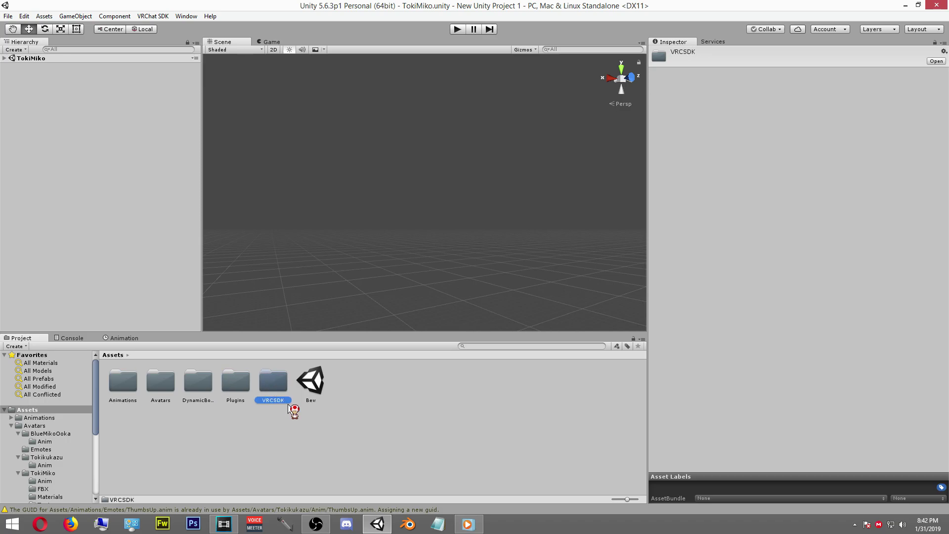
{"action": "left_click", "coordinate": [336, 426]}
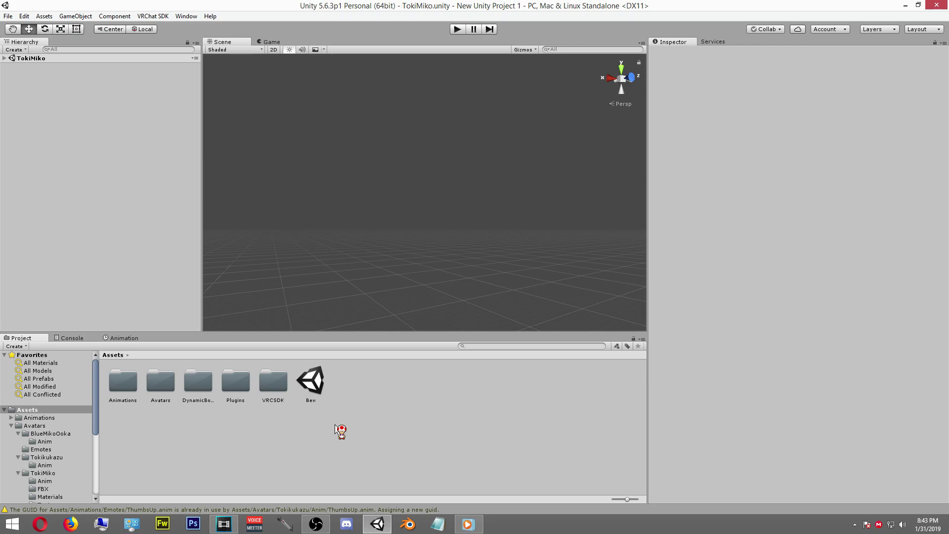
Browse to VRCSDK > Examples > Sample Assets > Animation and select CustomOverrideEmpty to view its empty slots
{"action": "left_click", "coordinate": [274, 392]}
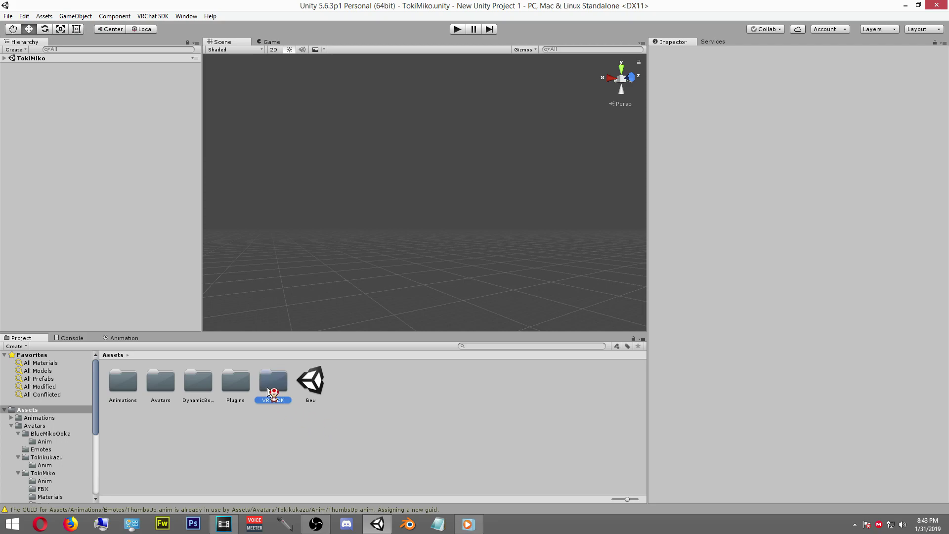
{"action": "left_click", "coordinate": [241, 393]}
{"action": "left_click", "coordinate": [274, 428]}
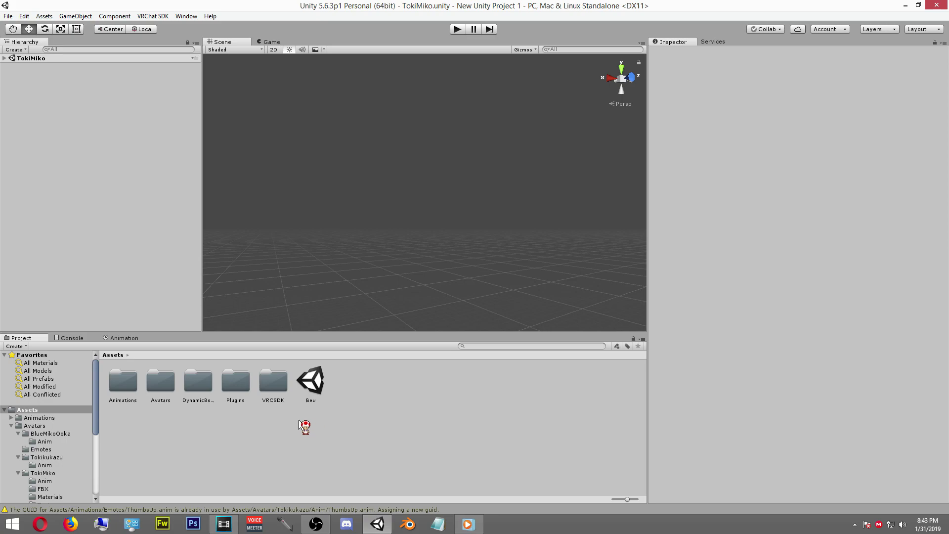
{"action": "double_click", "coordinate": [266, 386]}
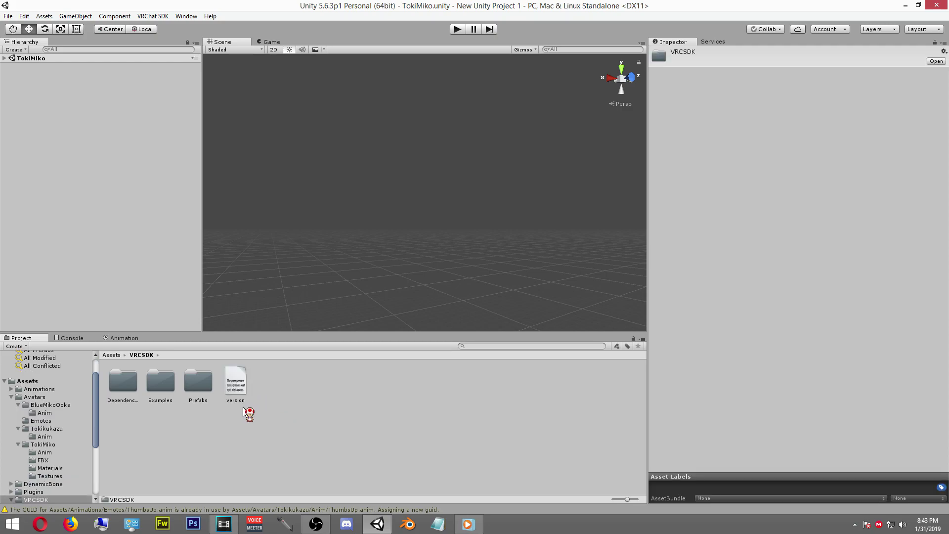
{"action": "double_click", "coordinate": [156, 388]}
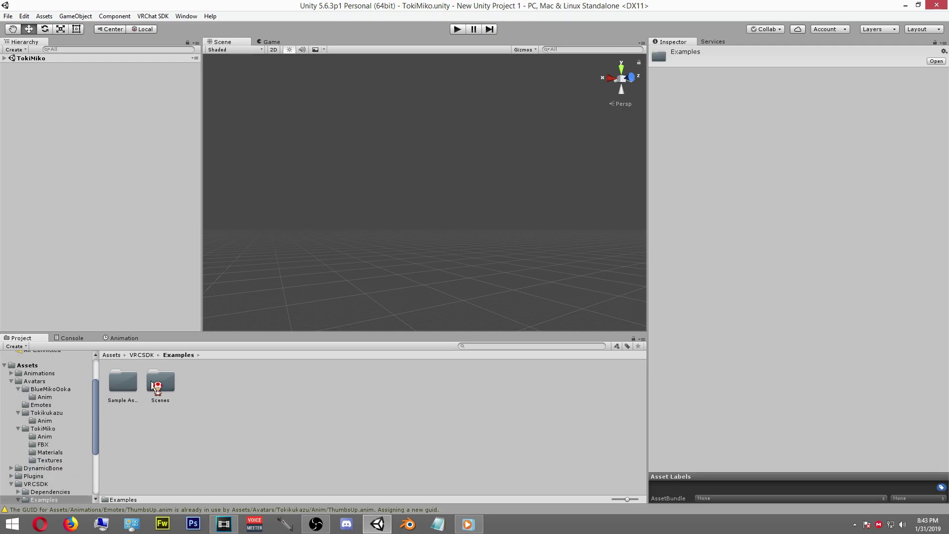
{"action": "double_click", "coordinate": [123, 391]}
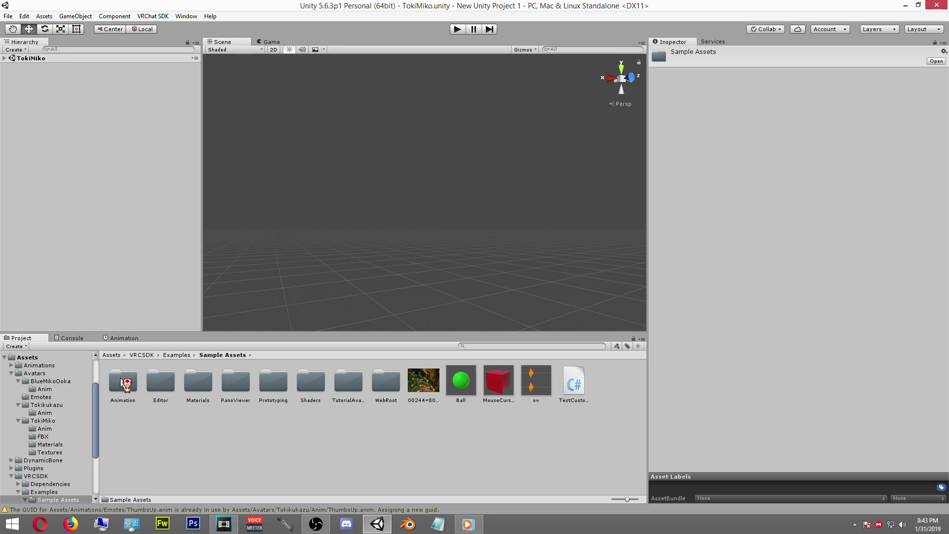
{"action": "double_click", "coordinate": [123, 391]}
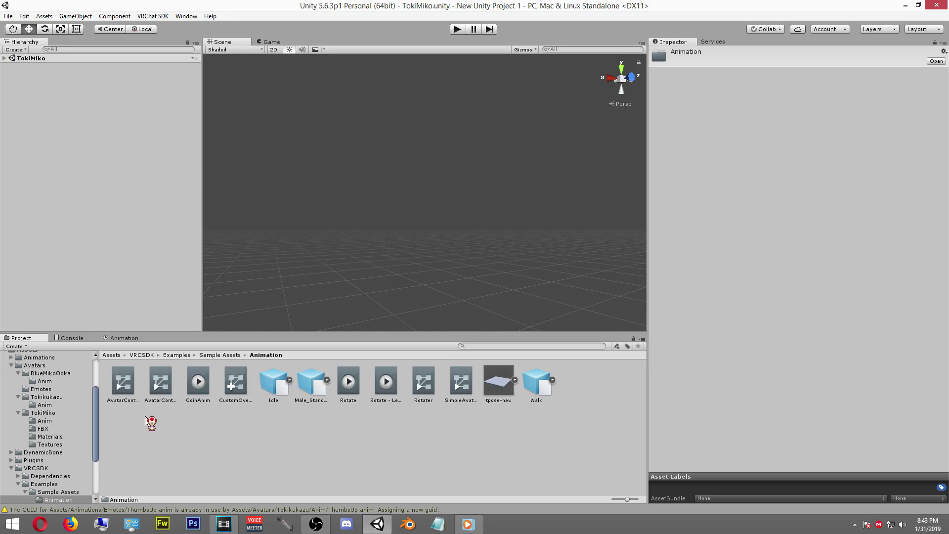
{"action": "left_click", "coordinate": [237, 388]}
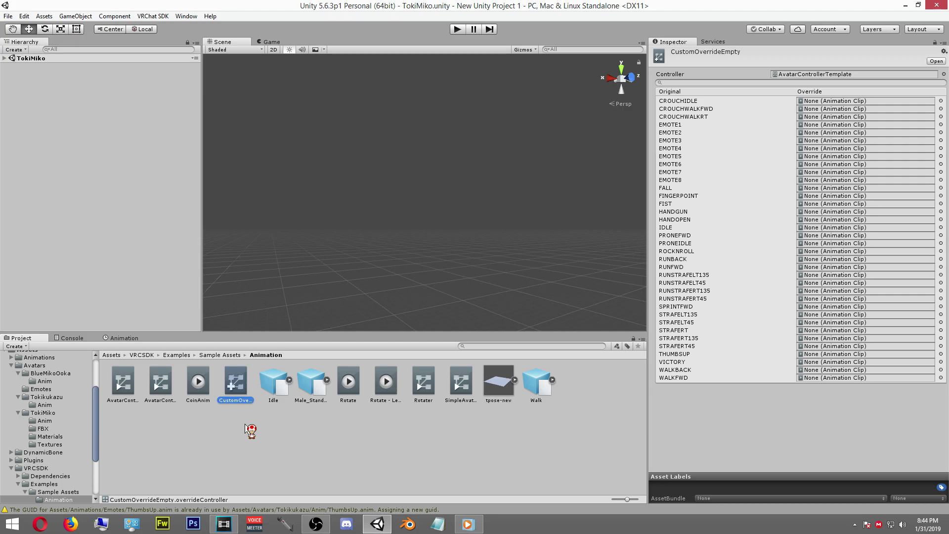
Duplicate CustomOverrideEmpty with Ctrl+D and move the copy, CustomOverrideEmpty 1, into the top-level Assets folder
{"action": "key", "text": "ctrl+d"}
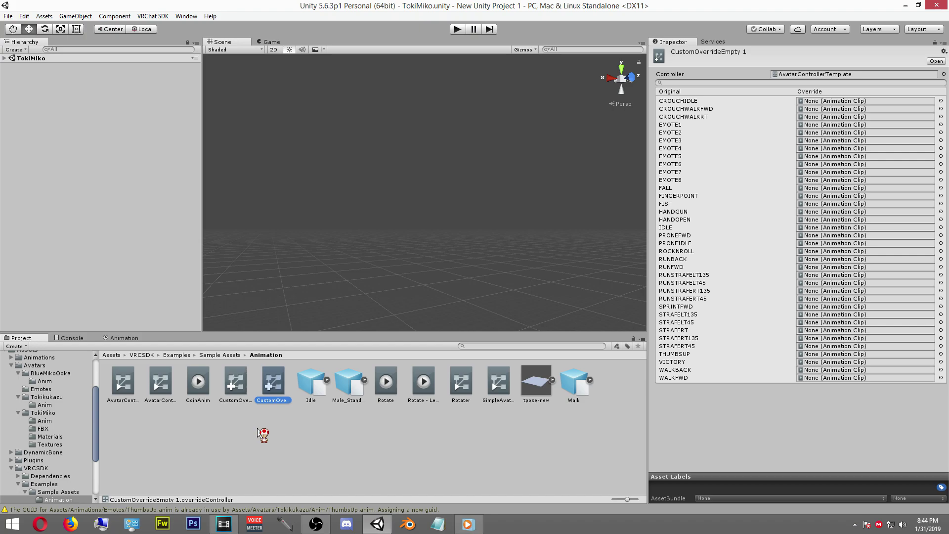
{"action": "left_click_drag", "start_coordinate": [271, 385], "coordinate": [32, 414]}
{"action": "scroll", "coordinate": [35, 415], "scroll_direction": "down", "scroll_amount": 3}
{"action": "left_click", "coordinate": [42, 414]}
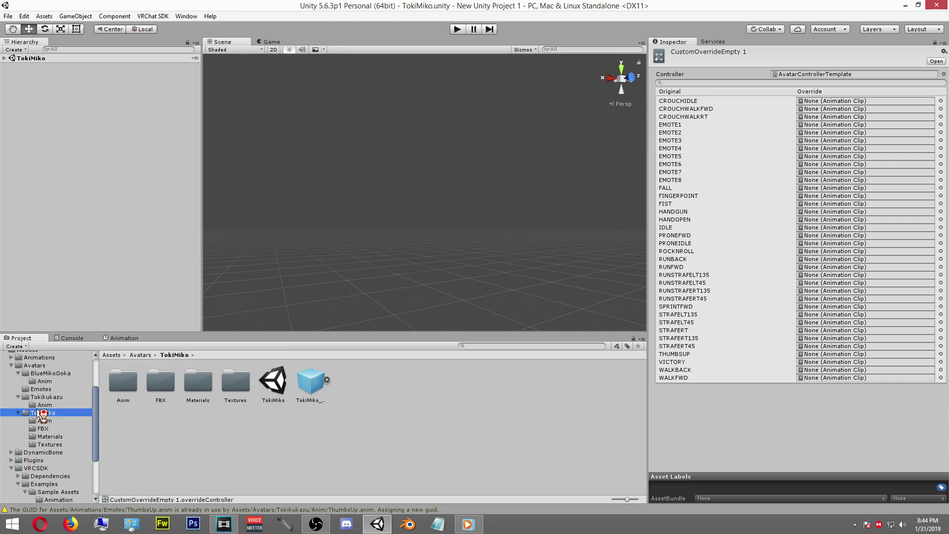
{"action": "left_click", "coordinate": [115, 356]}
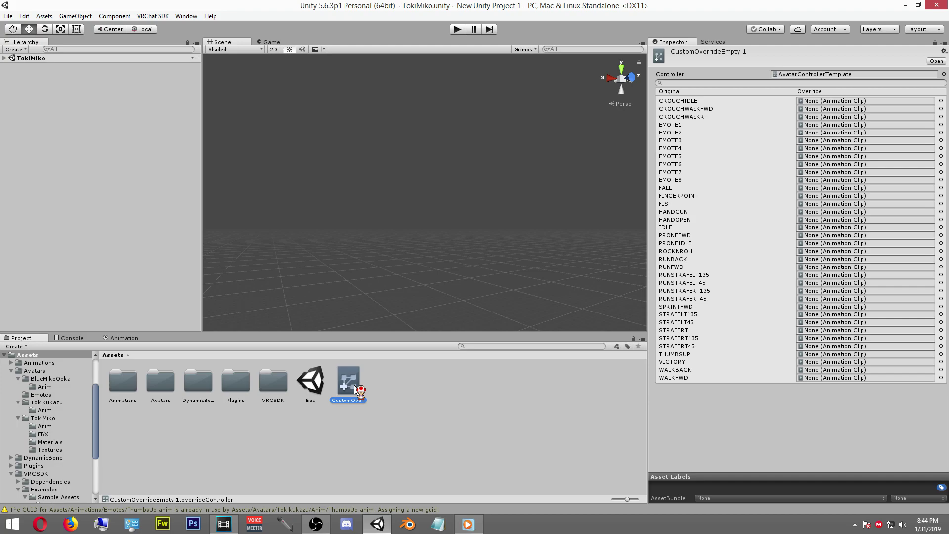
Move CustomOverrideEmpty 1 into the Animations/Emotes folder and select it to show its overrides
{"action": "left_click_drag", "start_coordinate": [352, 388], "coordinate": [126, 396]}
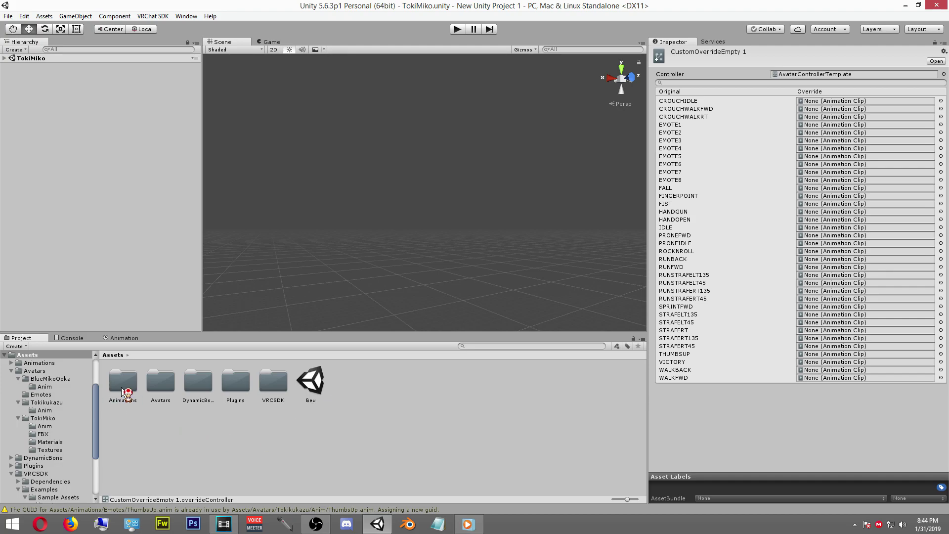
{"action": "double_click", "coordinate": [124, 388]}
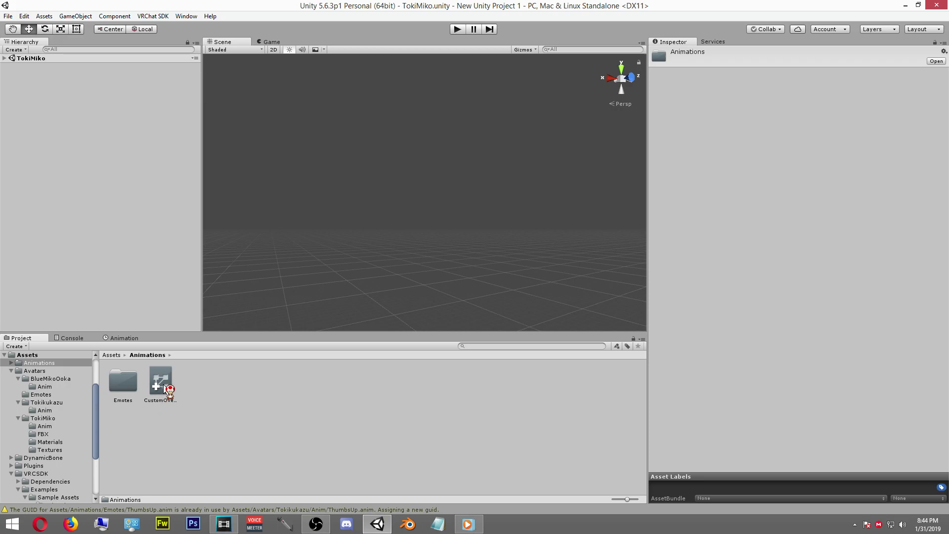
{"action": "left_click", "coordinate": [163, 398]}
{"action": "left_click", "coordinate": [139, 391], "text": "ctrl"}
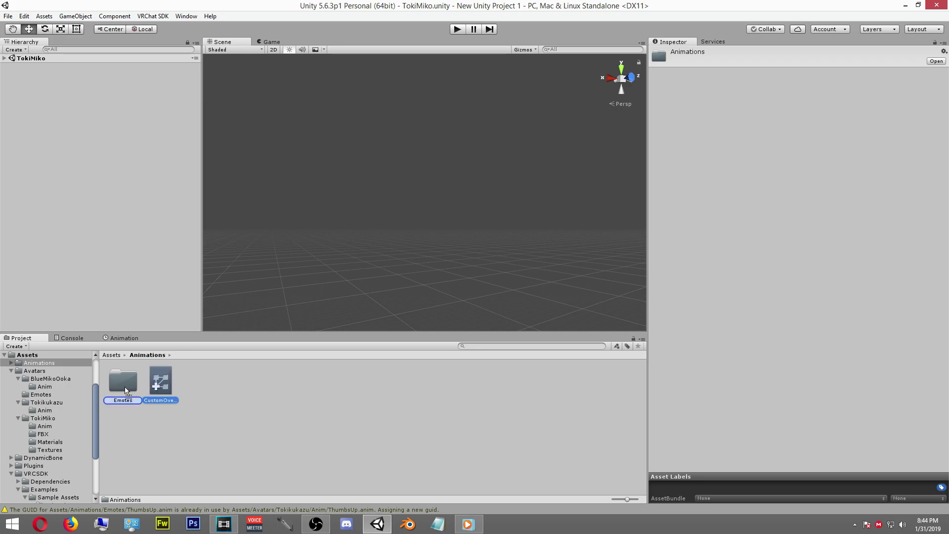
{"action": "left_click_drag", "start_coordinate": [125, 388], "coordinate": [125, 389]}
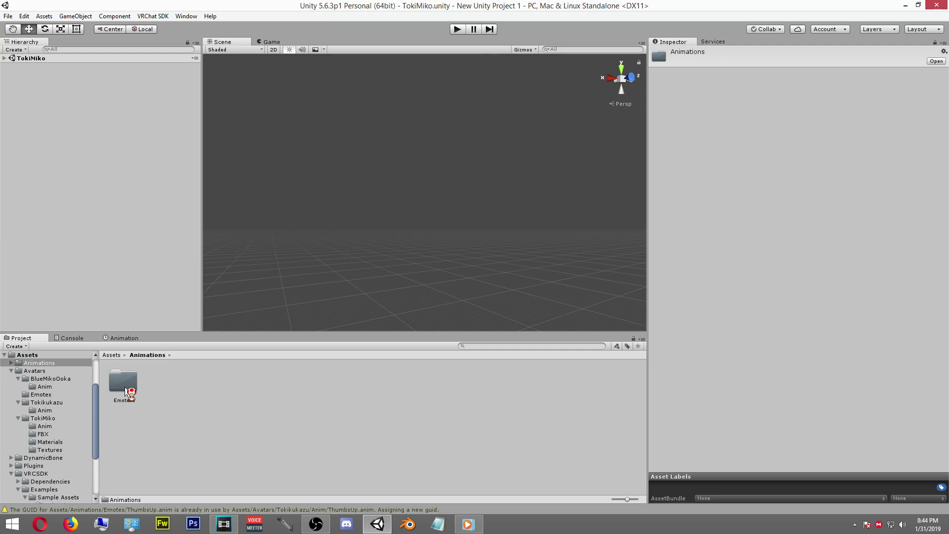
{"action": "double_click", "coordinate": [125, 390]}
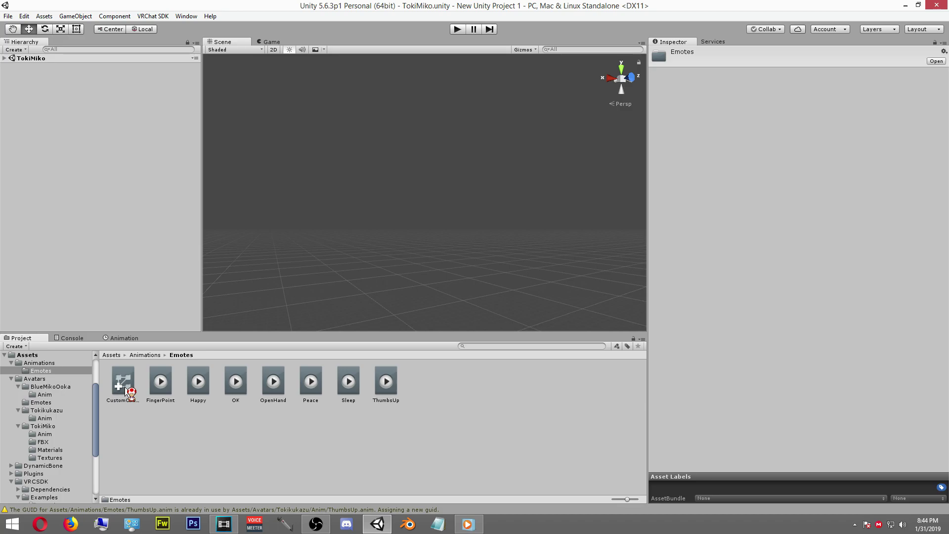
{"action": "left_click", "coordinate": [123, 386]}
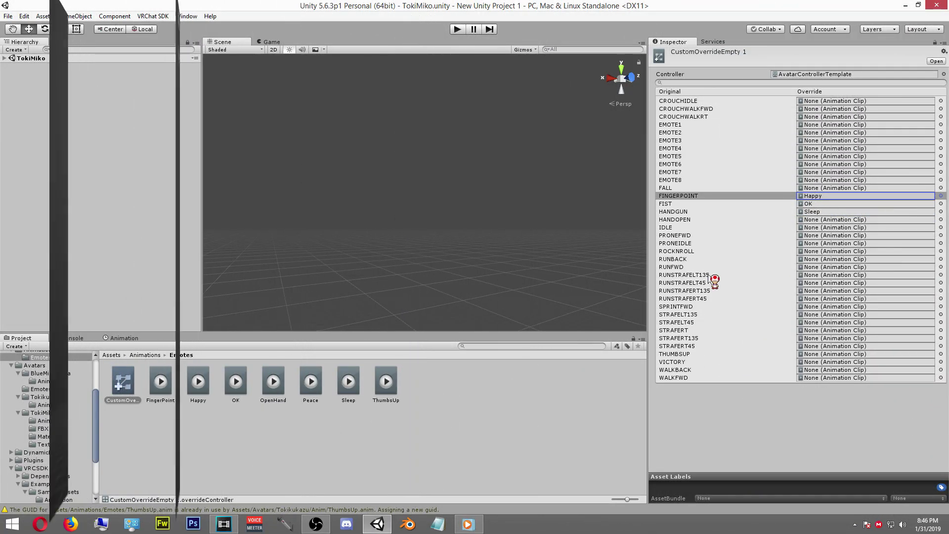
Assign the ThumbsUp clip to the HANDOPEN override slot of CustomOverrideEmpty 1
{"action": "left_click", "coordinate": [346, 388]}
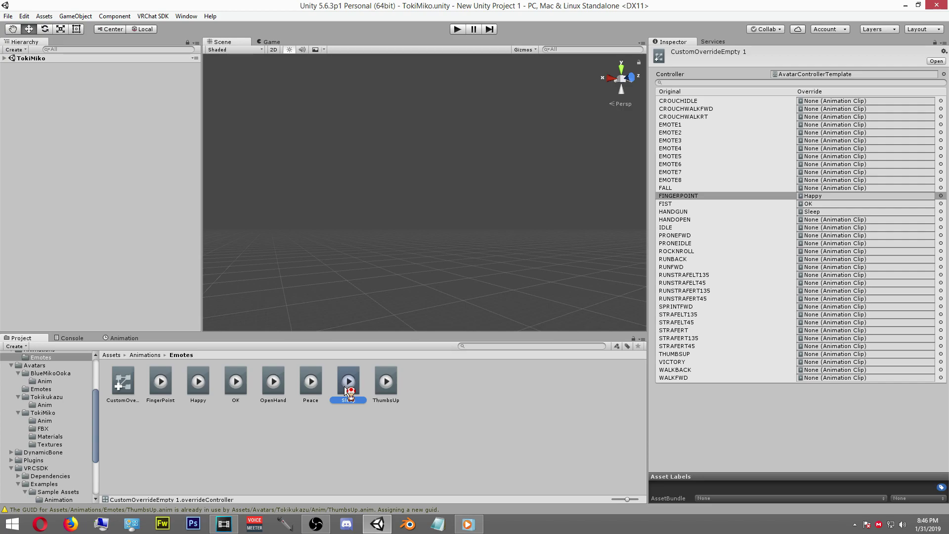
{"action": "left_click_drag", "start_coordinate": [347, 389], "coordinate": [760, 225]}
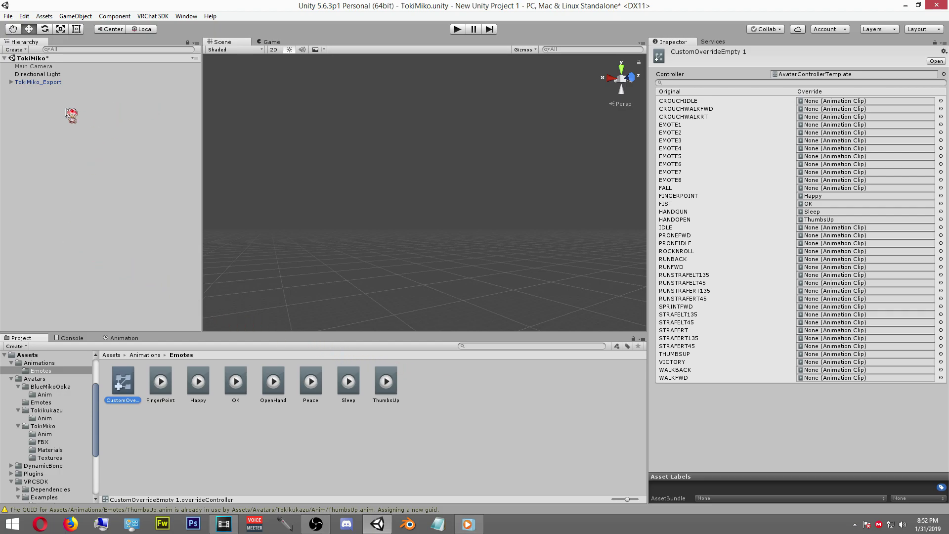
Add a VRC_Avatar Descriptor component to TokiMiko_Export, searching 'vr' in Add Component
{"action": "left_click", "coordinate": [34, 82]}
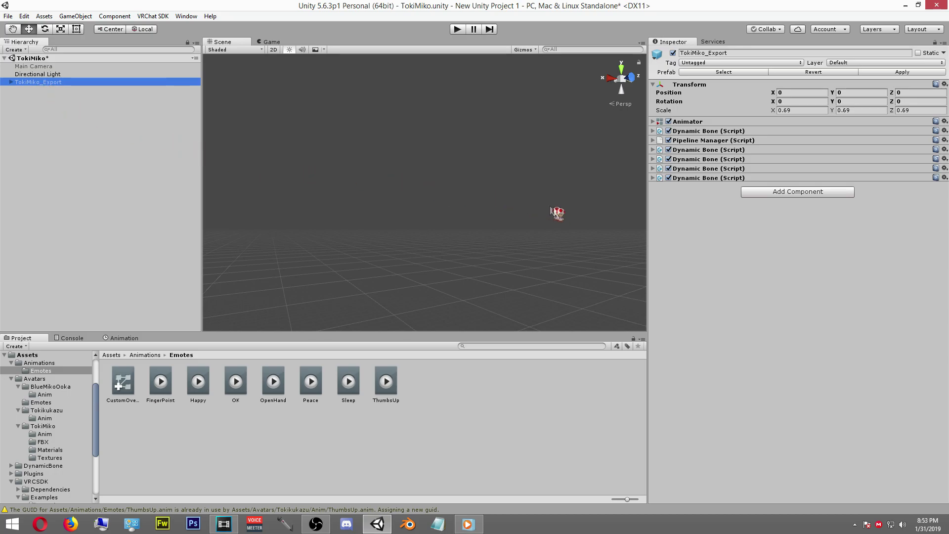
{"action": "left_click", "coordinate": [760, 194]}
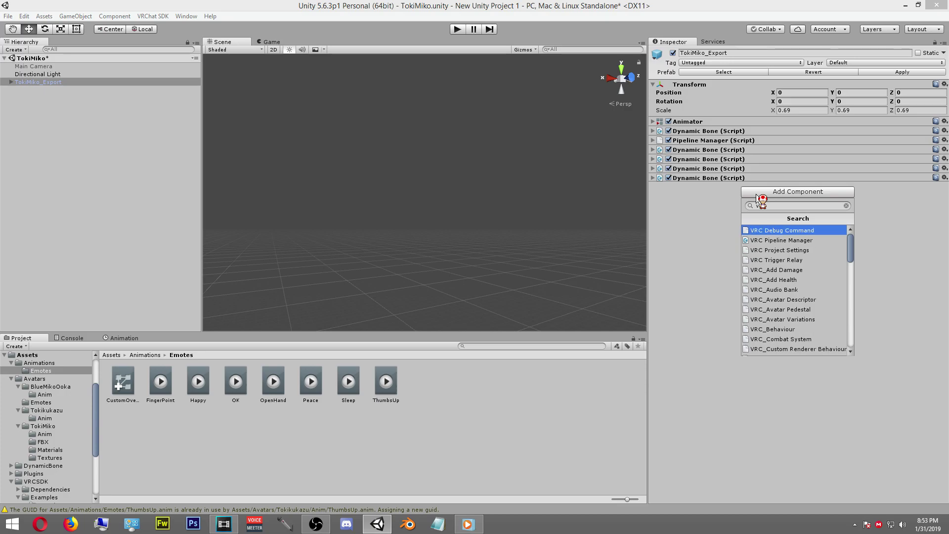
{"action": "type", "text": "vr"}
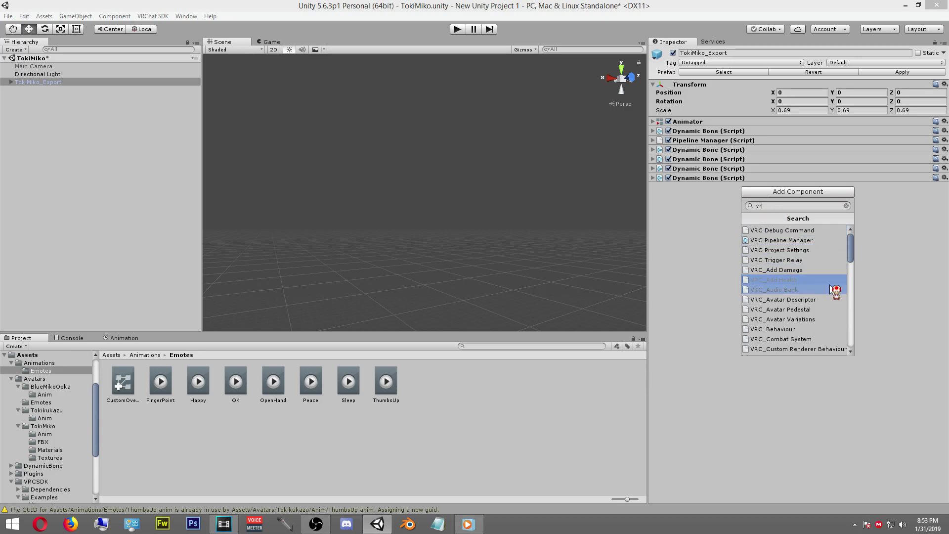
{"action": "left_click", "coordinate": [824, 300]}
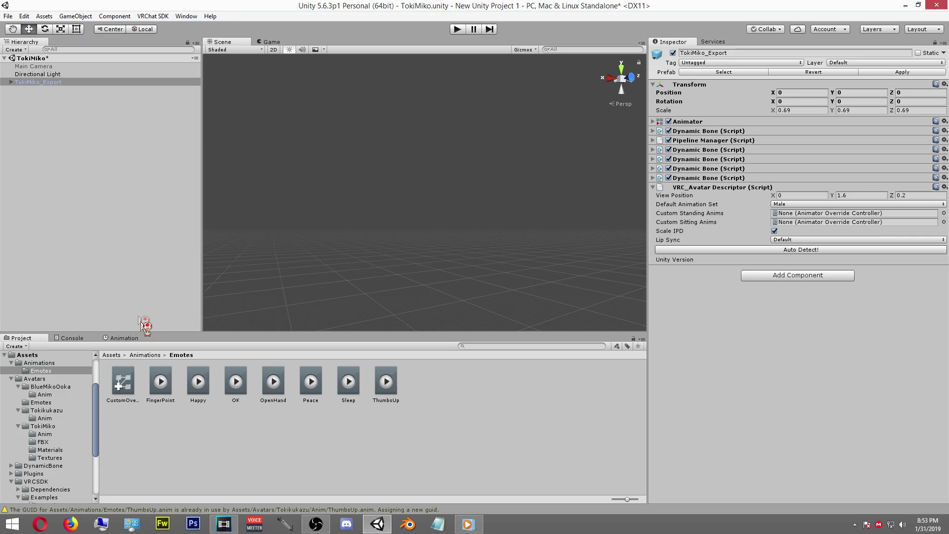
Assign the CustomOverride controller from Emotes to TokiMiko_Export's Custom Standing Anims field
{"action": "left_click", "coordinate": [81, 83]}
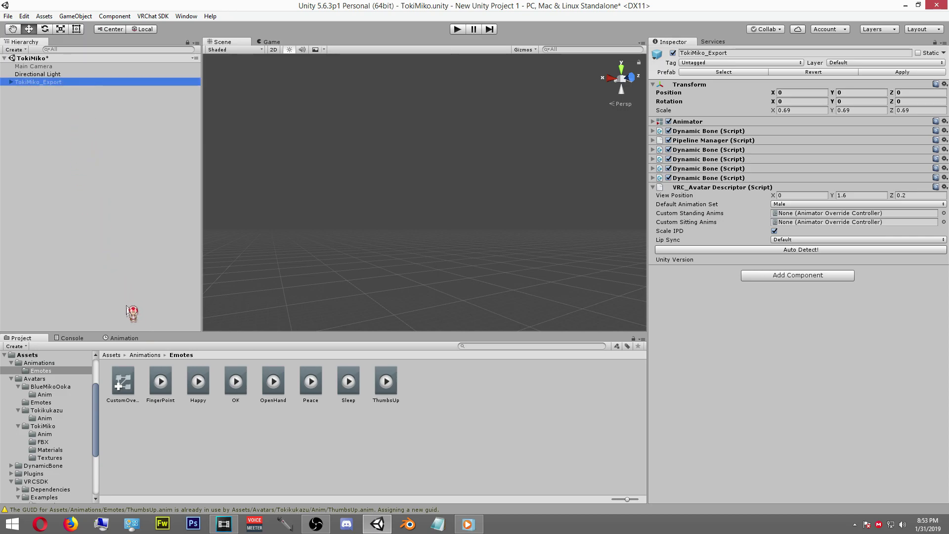
{"action": "left_click", "coordinate": [126, 381]}
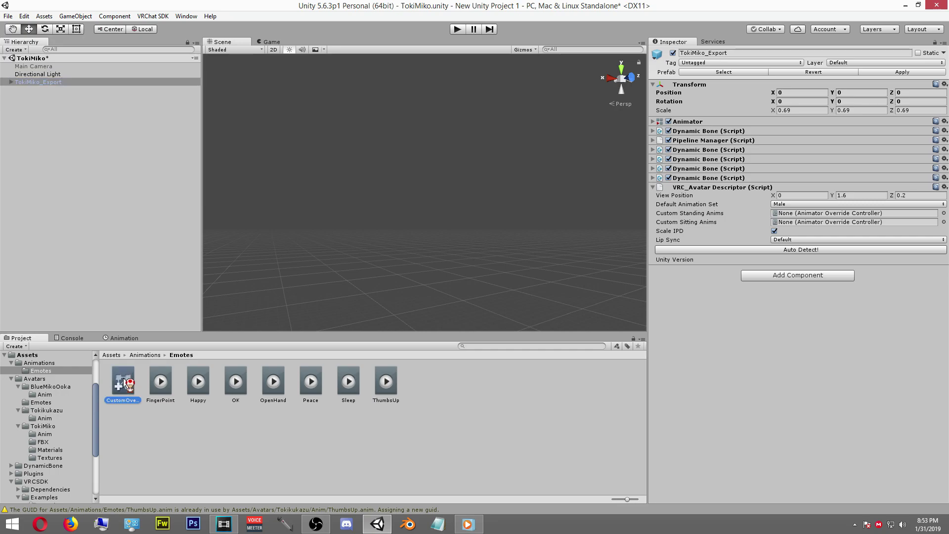
{"action": "left_click_drag", "start_coordinate": [126, 381], "coordinate": [732, 216]}
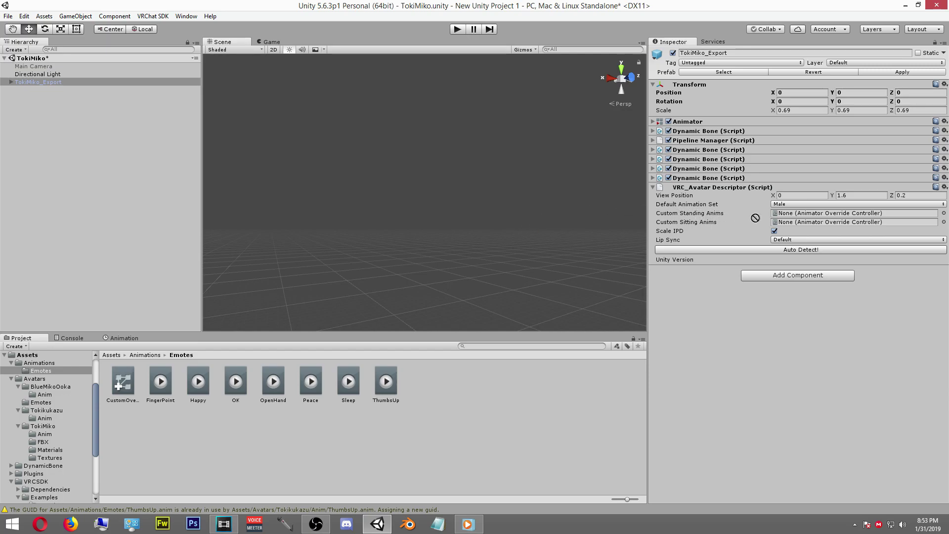
{"action": "left_click_drag", "start_coordinate": [756, 218], "coordinate": [794, 217]}
{"action": "left_click", "coordinate": [795, 217]}
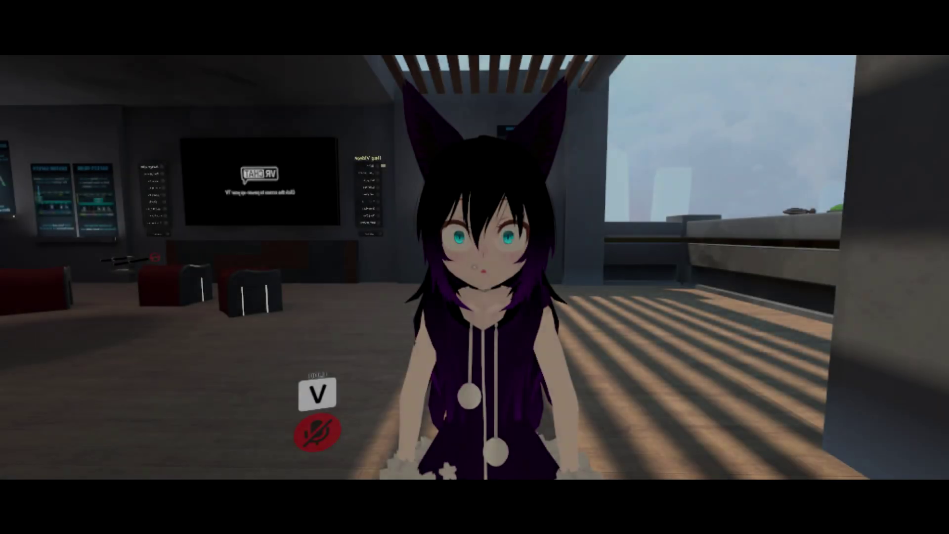
Press V repeatedly in front of the mirror to cycle winks, a closed-eye smile and other emotes
{"action": "key", "text": "v"}
{"action": "key", "text": "v"}
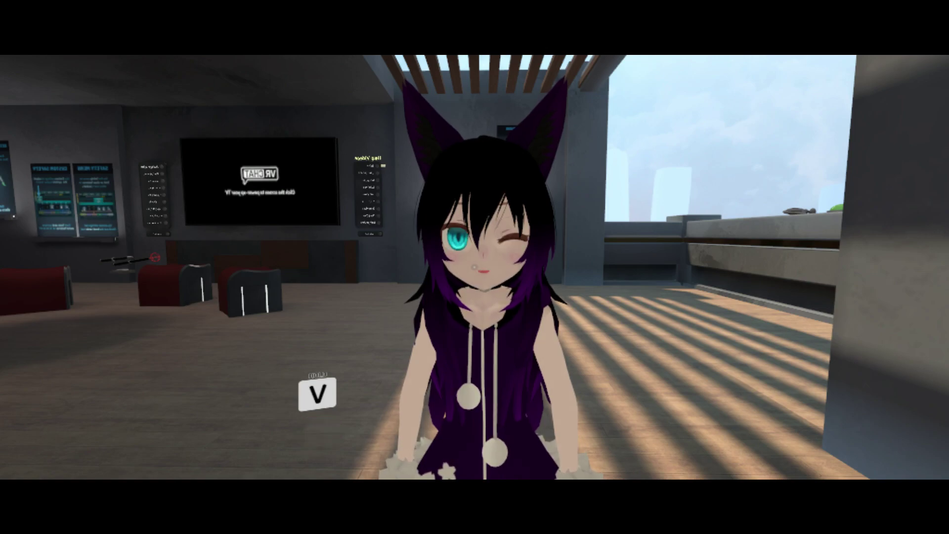
{"action": "key", "text": "v"}
{"action": "key", "text": "v"}
{"action": "key", "text": "v"}
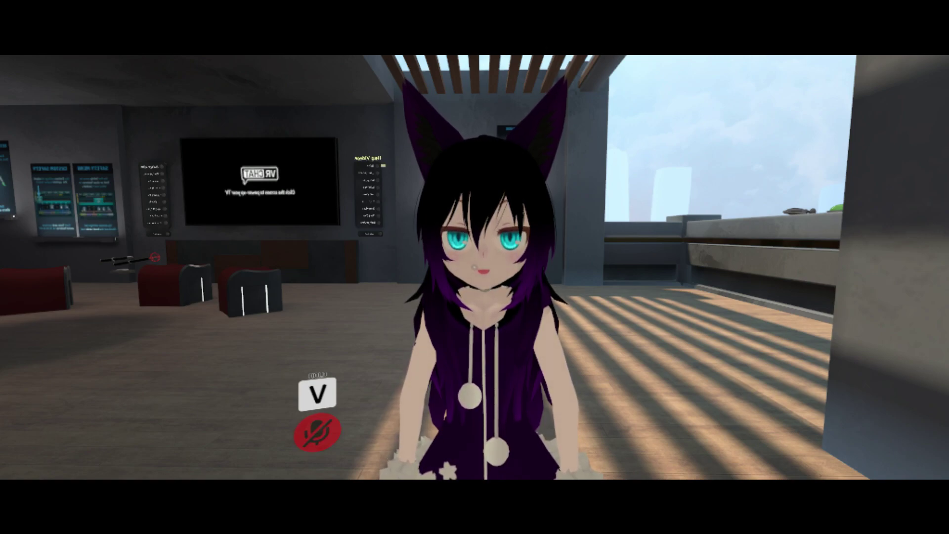
{"action": "key", "text": "v"}
{"action": "key", "text": "v"}
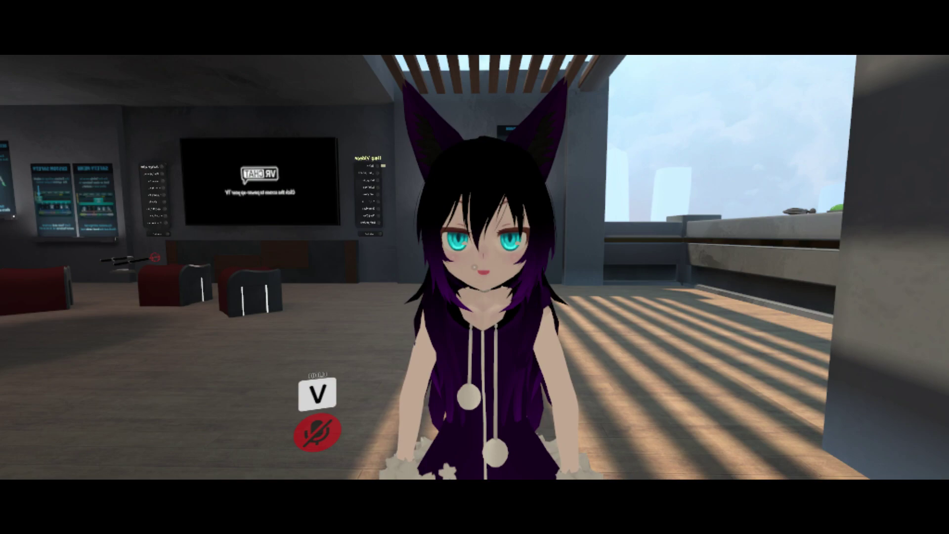
{"action": "key", "text": "v"}
{"action": "key", "text": "v"}
{"action": "key", "text": "v"}
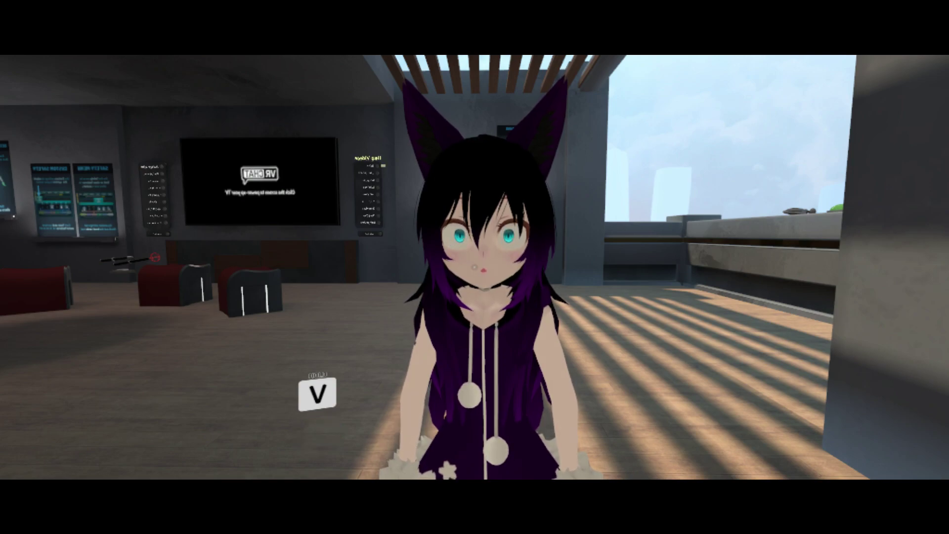
{"action": "key", "text": "v"}
{"action": "key", "text": "v"}
{"action": "key", "text": "v"}
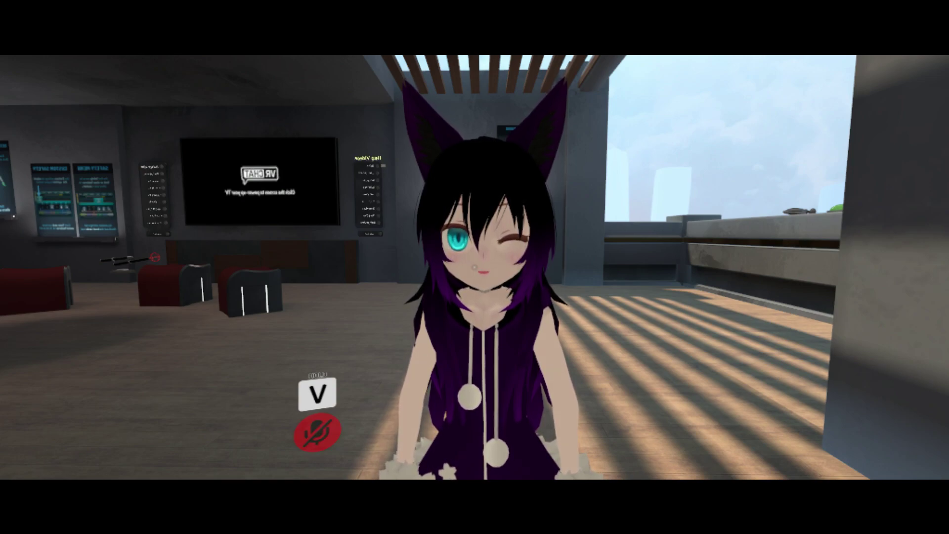
{"action": "key", "text": "v"}
{"action": "key", "text": "v"}
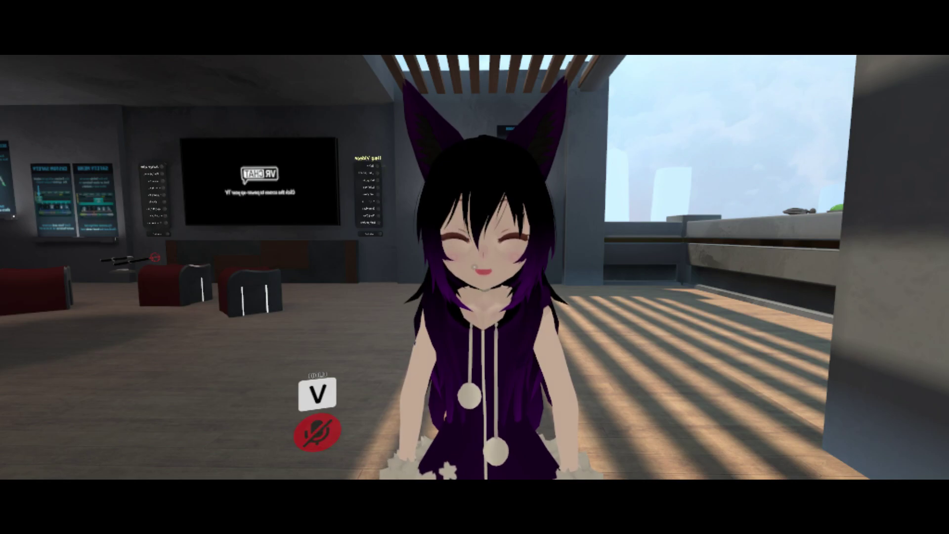
{"action": "key", "text": "v"}
{"action": "key", "text": "v"}
{"action": "key", "text": "v"}
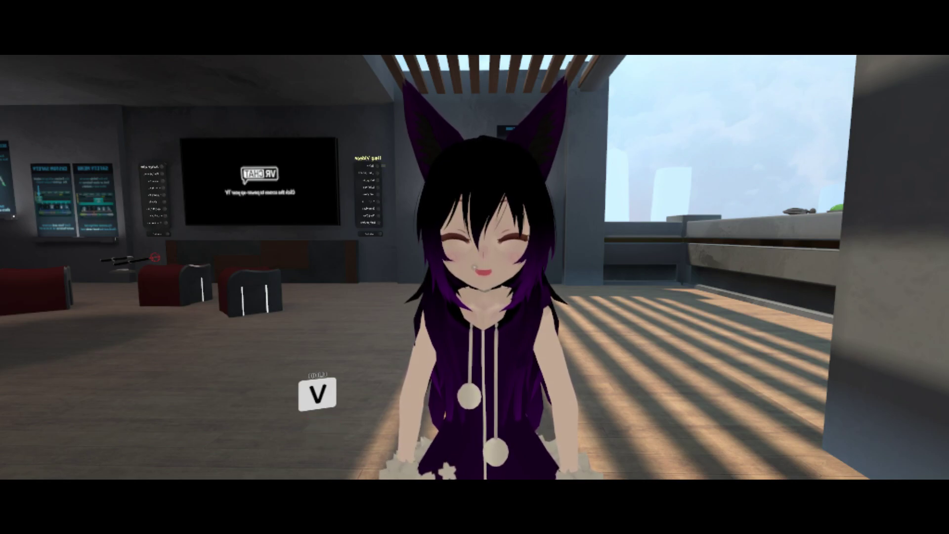
{"action": "key", "text": "v"}
{"action": "key", "text": "v"}
{"action": "key", "text": "v"}
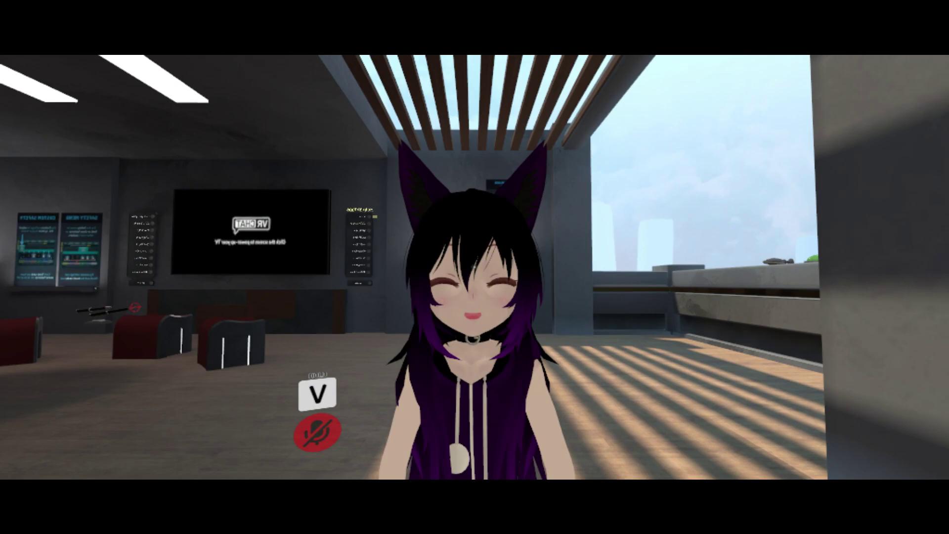
{"action": "key", "text": "v"}
{"action": "key", "text": "v"}
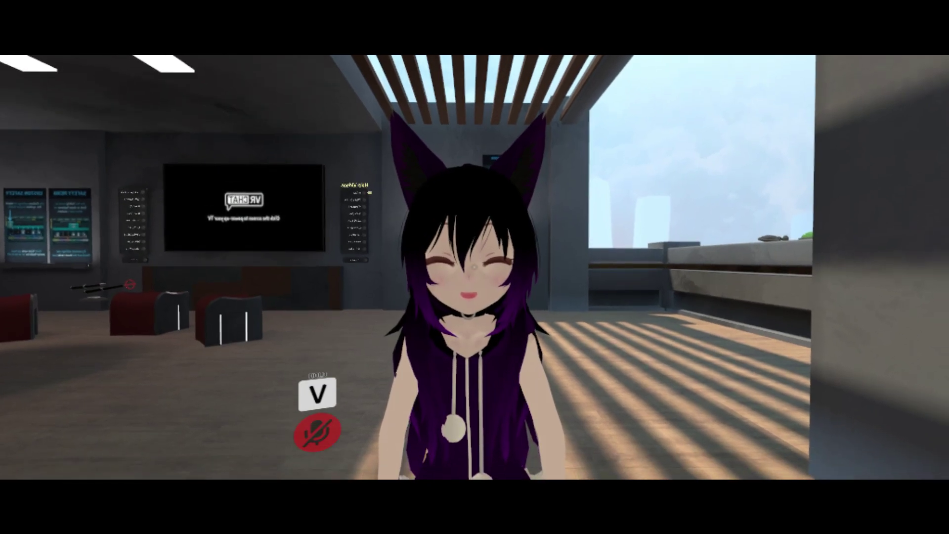
{"action": "key", "text": "v"}
{"action": "key", "text": "v"}
{"action": "key", "text": "v"}
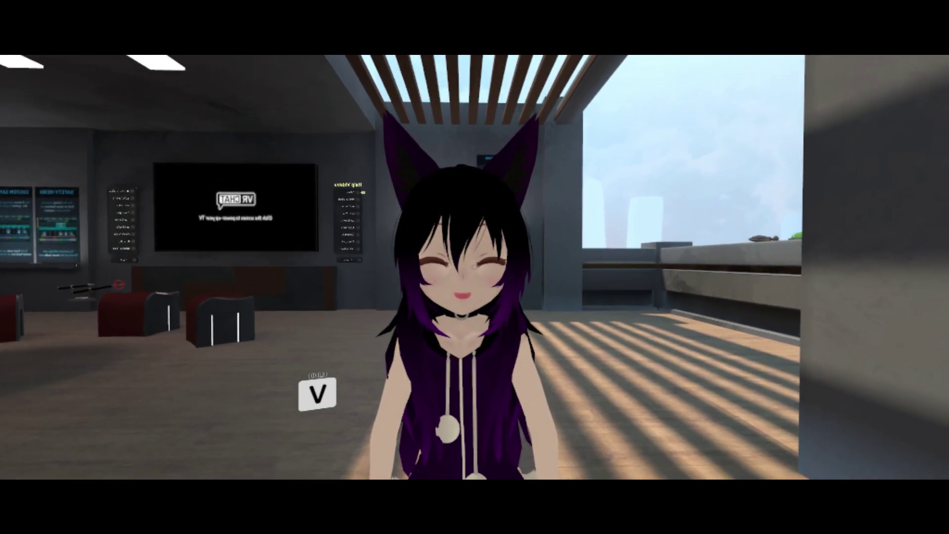
{"action": "key", "text": "v"}
{"action": "key", "text": "v"}
{"action": "key", "text": "v"}
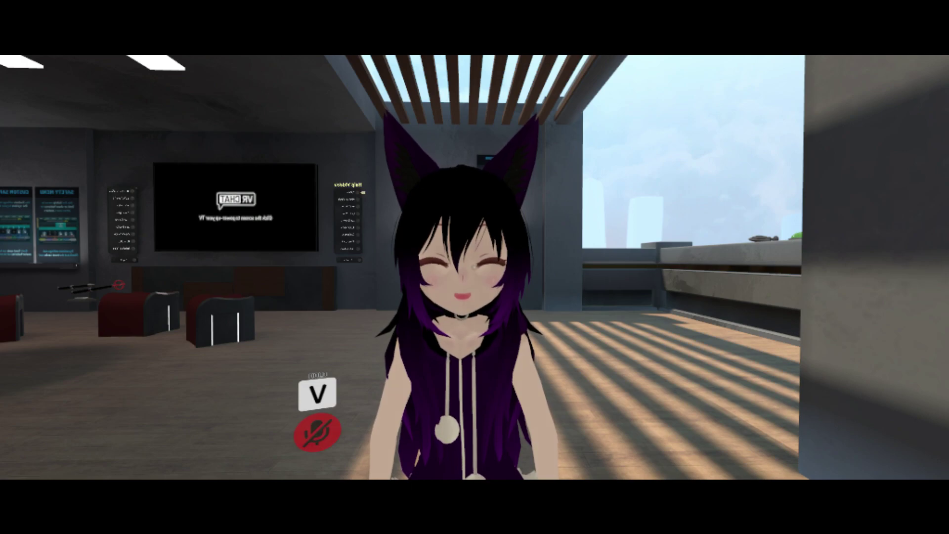
{"action": "key", "text": "v"}
{"action": "key", "text": "v"}
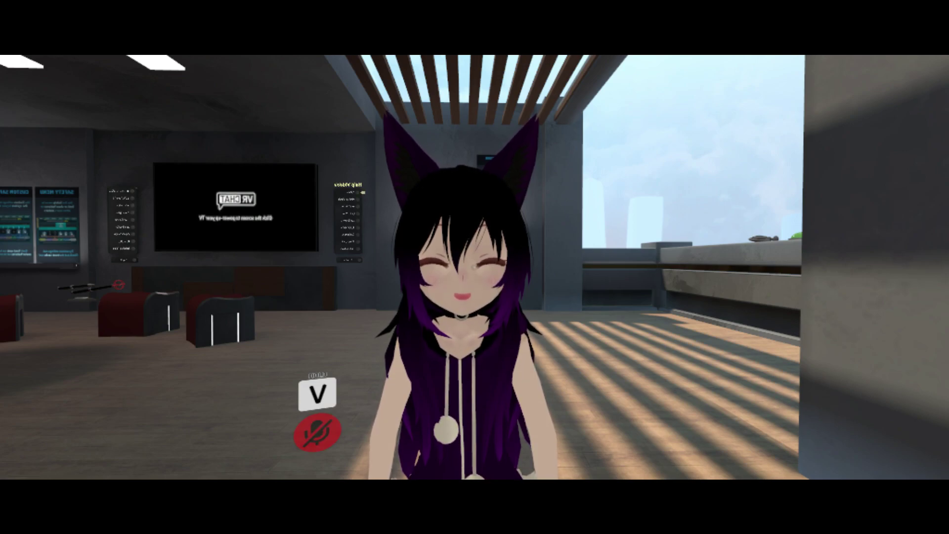
{"action": "key", "text": "v"}
{"action": "key", "text": "v"}
{"action": "key", "text": "v"}
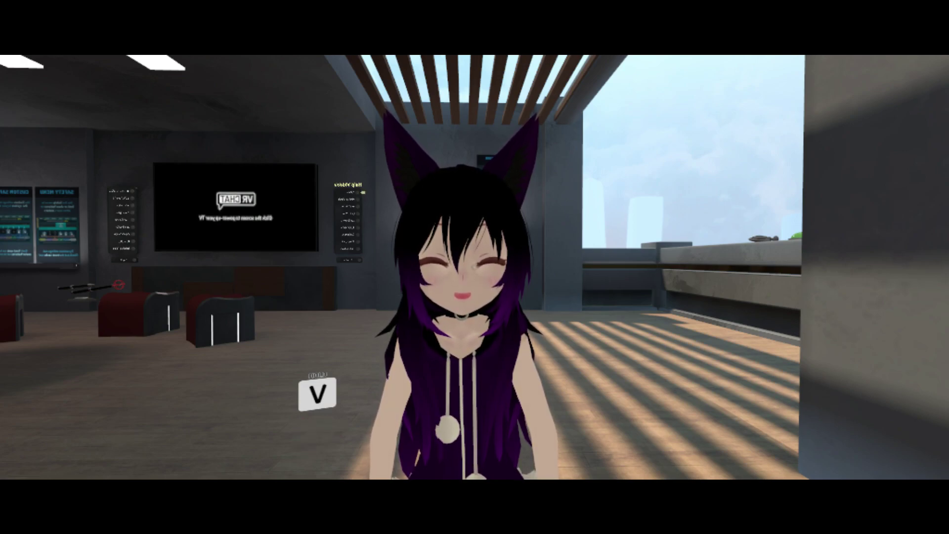
{"action": "key", "text": "v"}
{"action": "key", "text": "v"}
{"action": "key", "text": "v"}
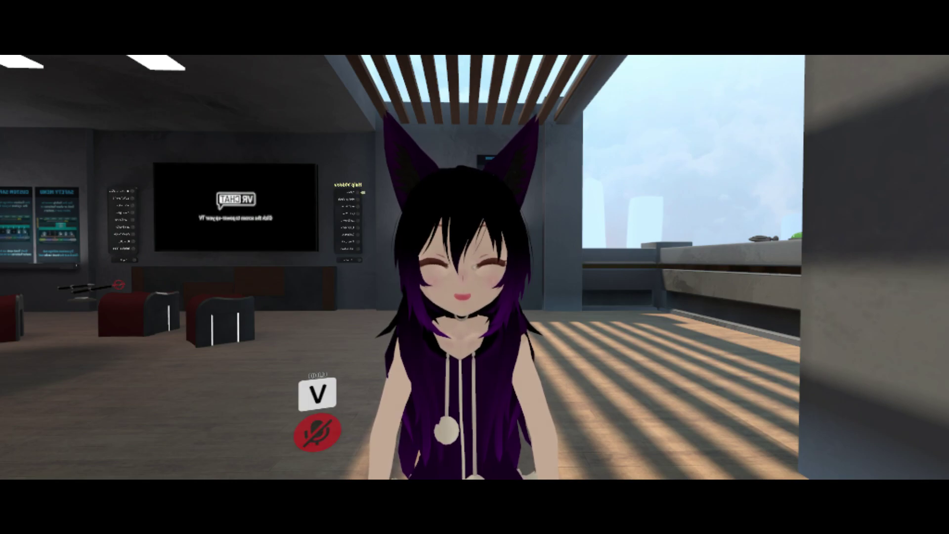
{"action": "key", "text": "v"}
{"action": "key", "text": "v"}
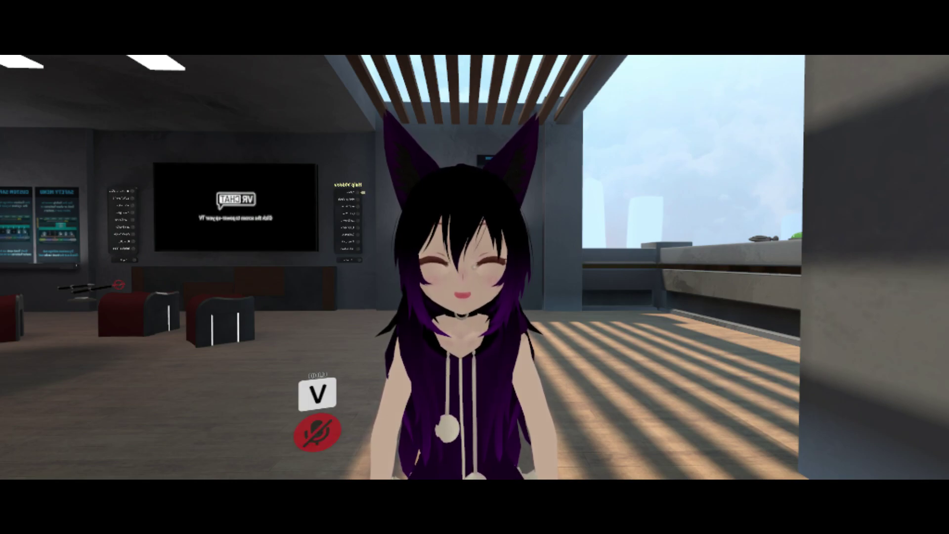
{"action": "key", "text": "v"}
{"action": "key", "text": "v"}
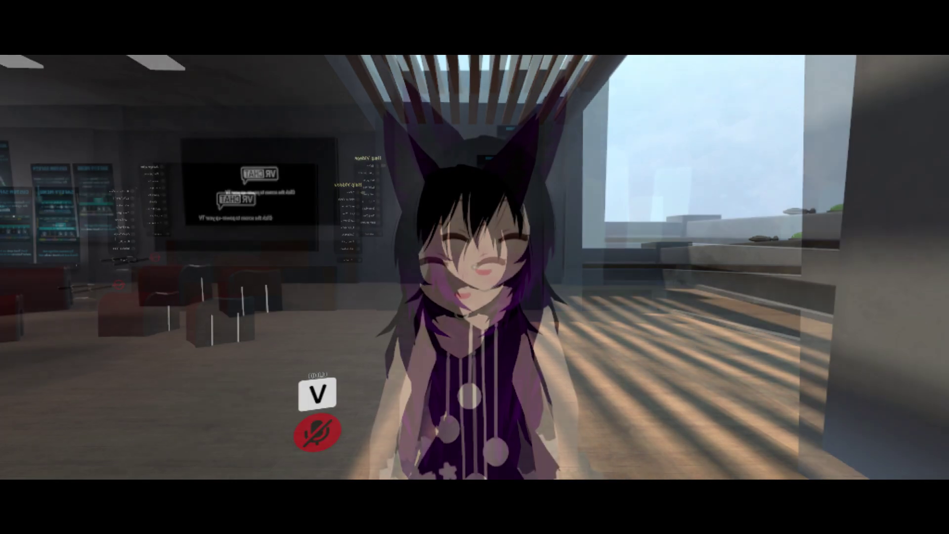
{"action": "key", "text": "v"}
{"action": "key", "text": "v"}
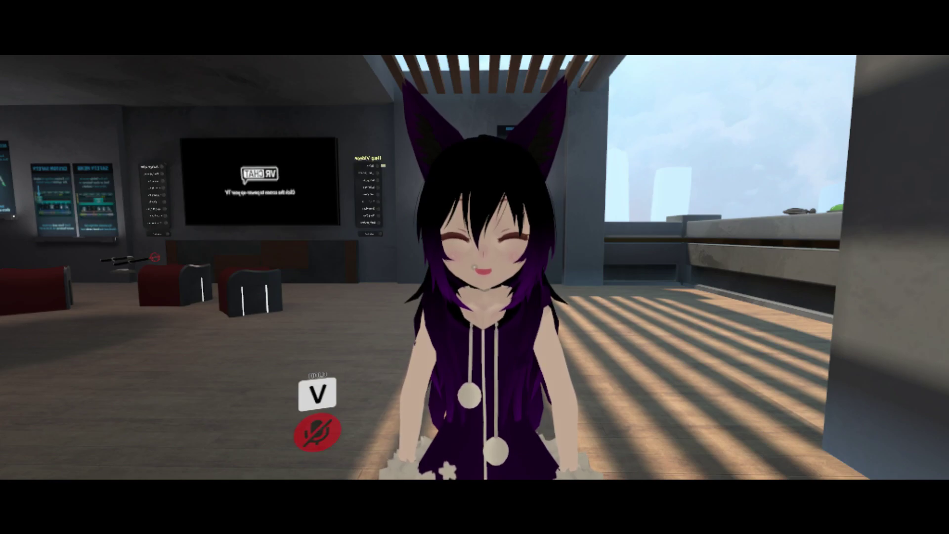
{"action": "key", "text": "v"}
{"action": "key", "text": "v"}
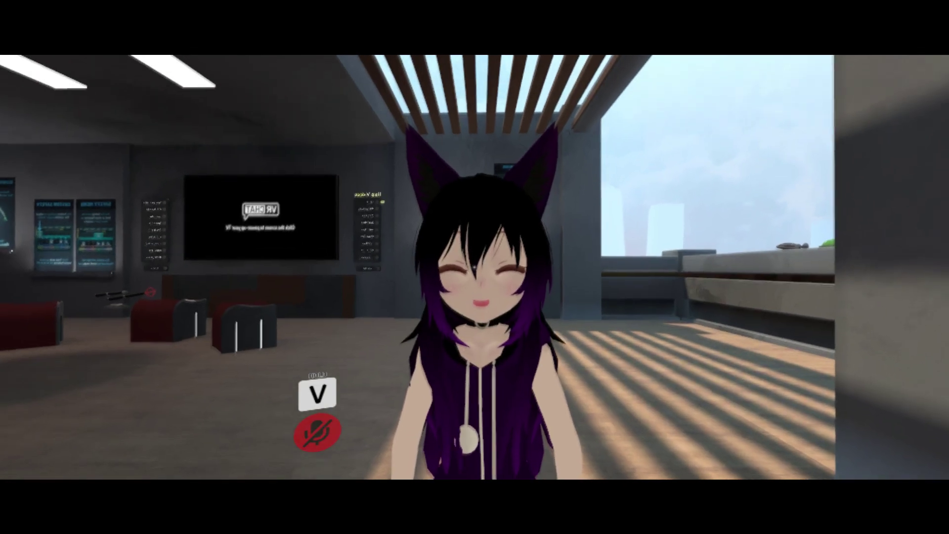